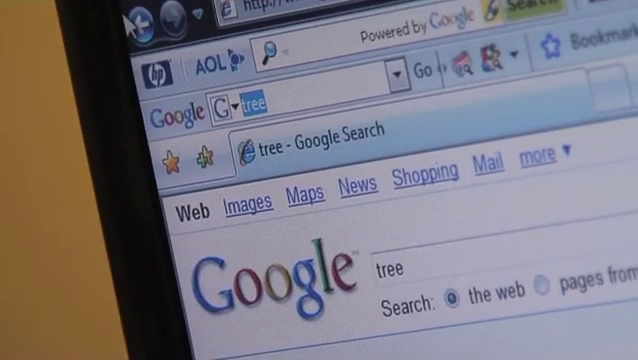
pyautogui.write('tr')
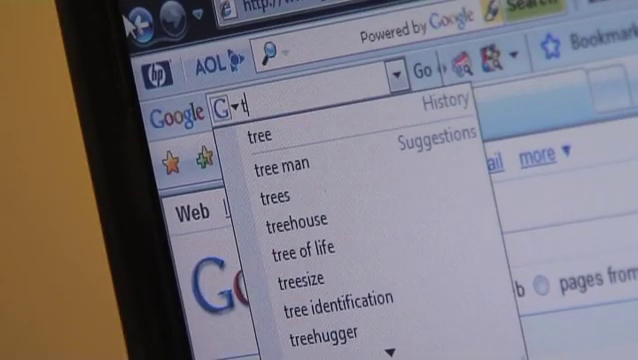
pyautogui.write('ee')
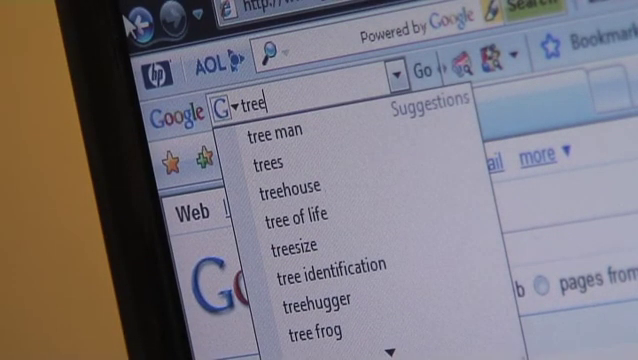